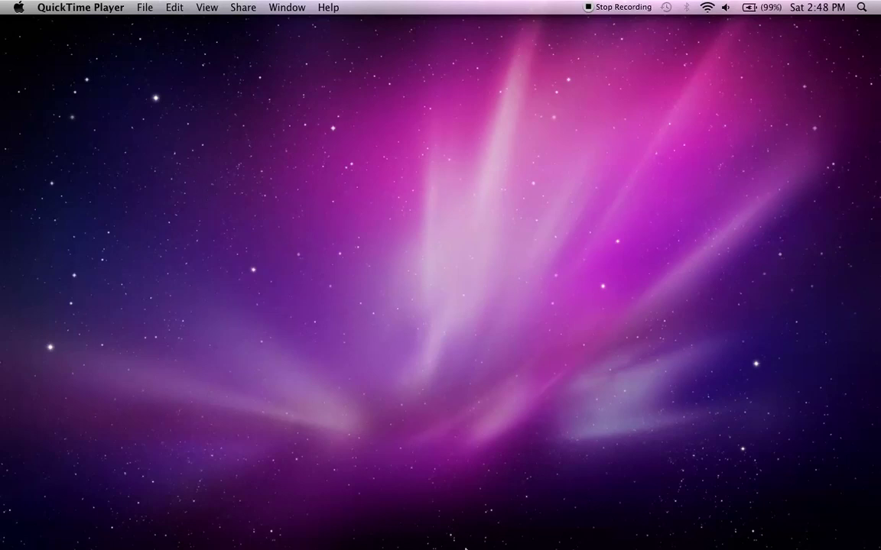
# - Launch ClamXav from the Dock, then view and close the version 2.1.1 About credits
pyautogui.moveTo(535, 543)
pyautogui.click(633, 532)
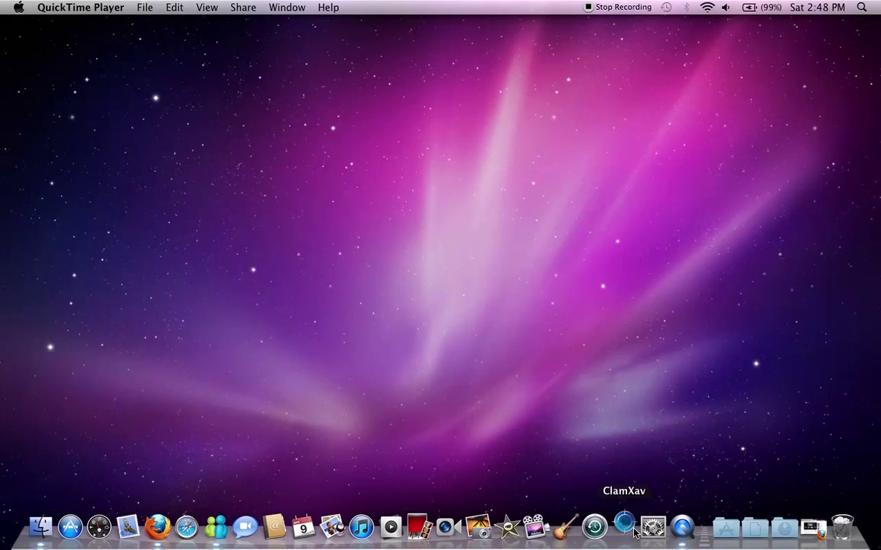
pyautogui.click(30, 6)
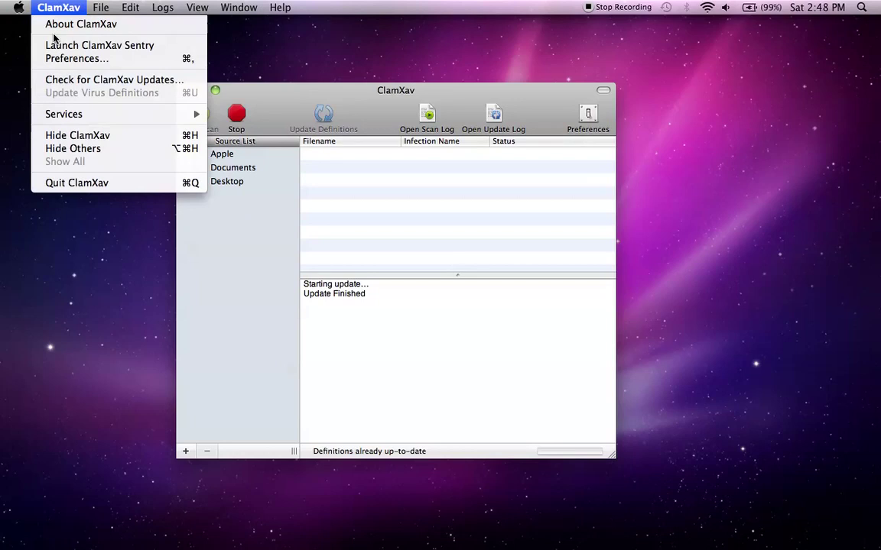
pyautogui.click(53, 24)
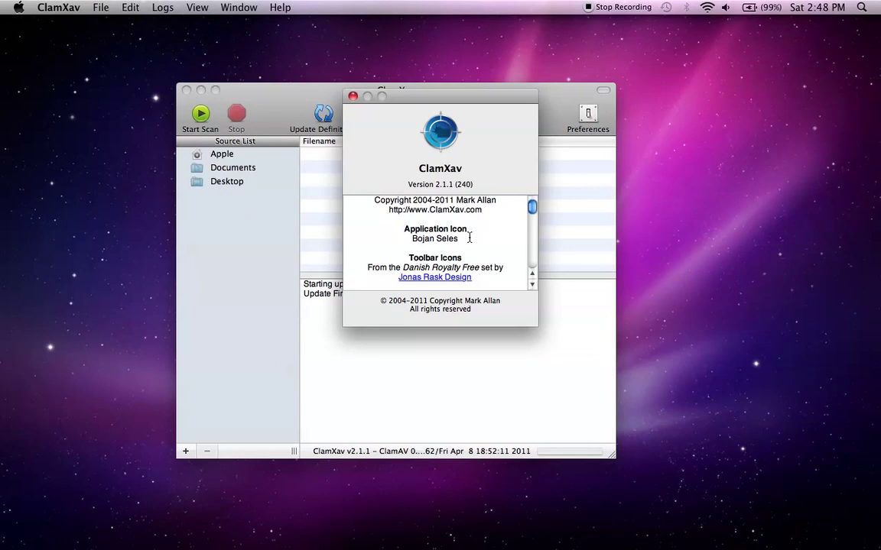
pyautogui.moveTo(482, 211); pyautogui.dragTo(381, 214)
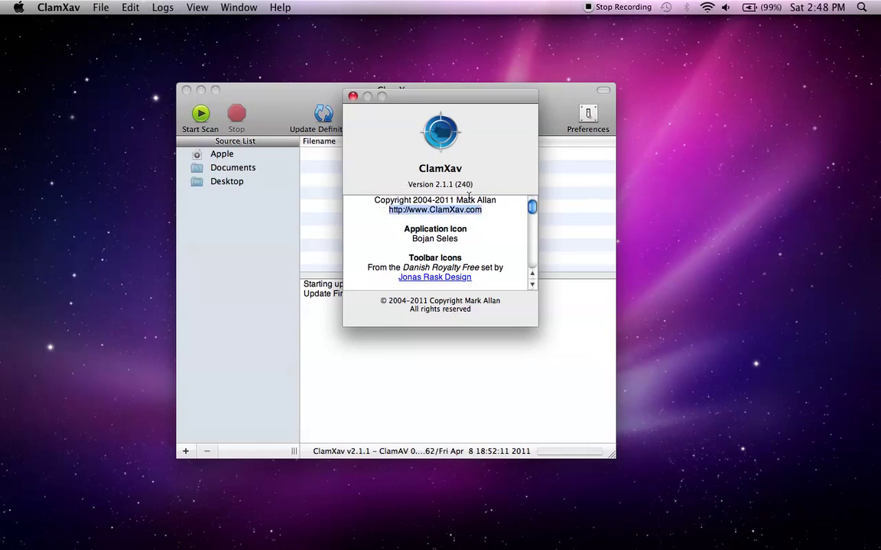
pyautogui.click(502, 240)
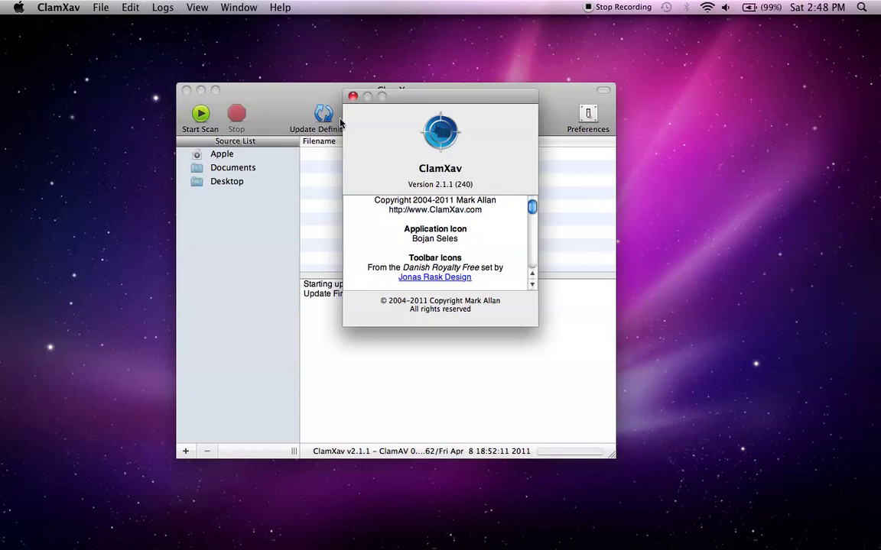
pyautogui.click(352, 98)
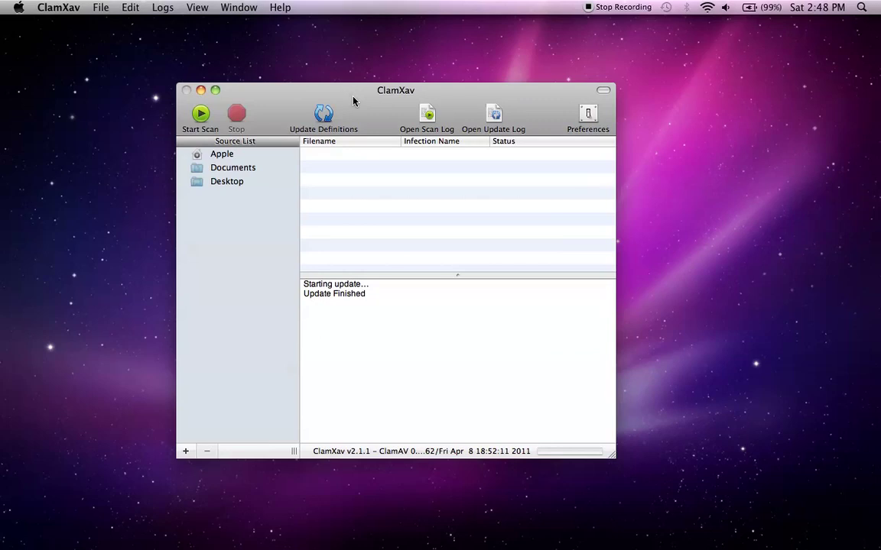
pyautogui.click(223, 154)
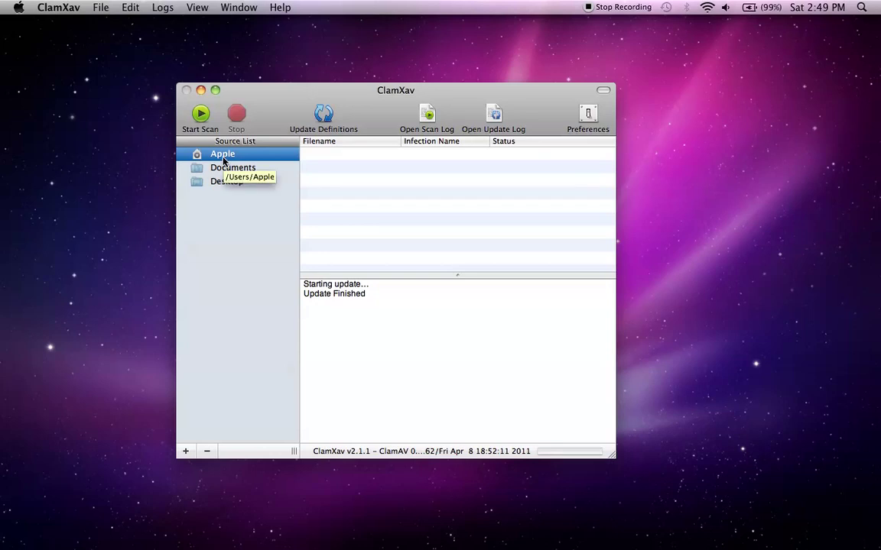
pyautogui.click(232, 169)
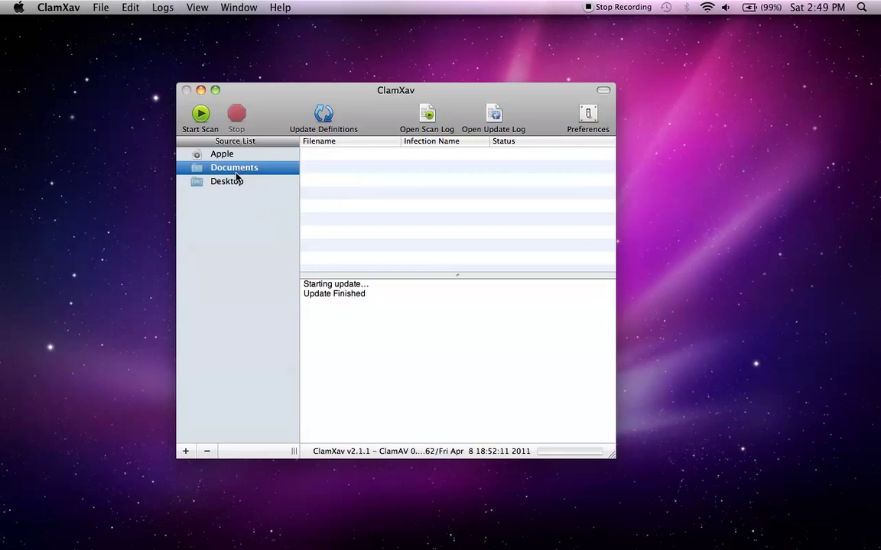
pyautogui.click(232, 182)
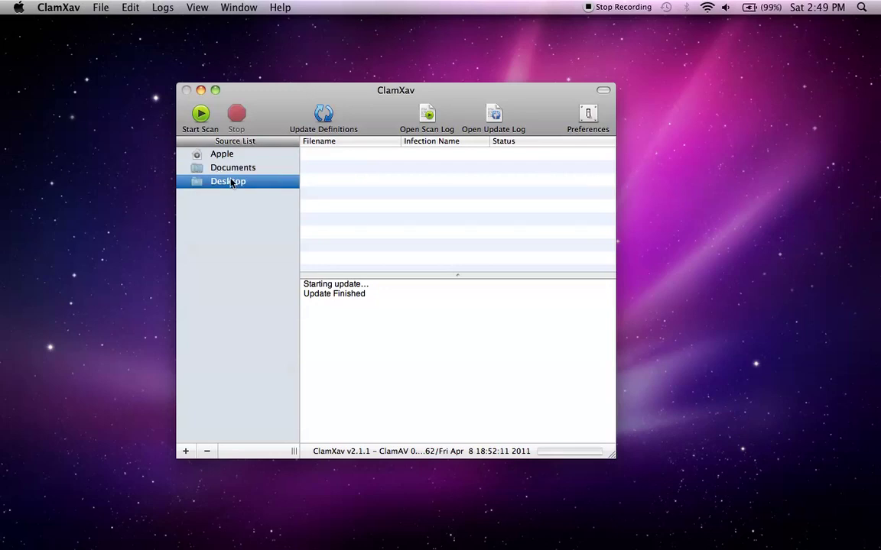
pyautogui.click(227, 171)
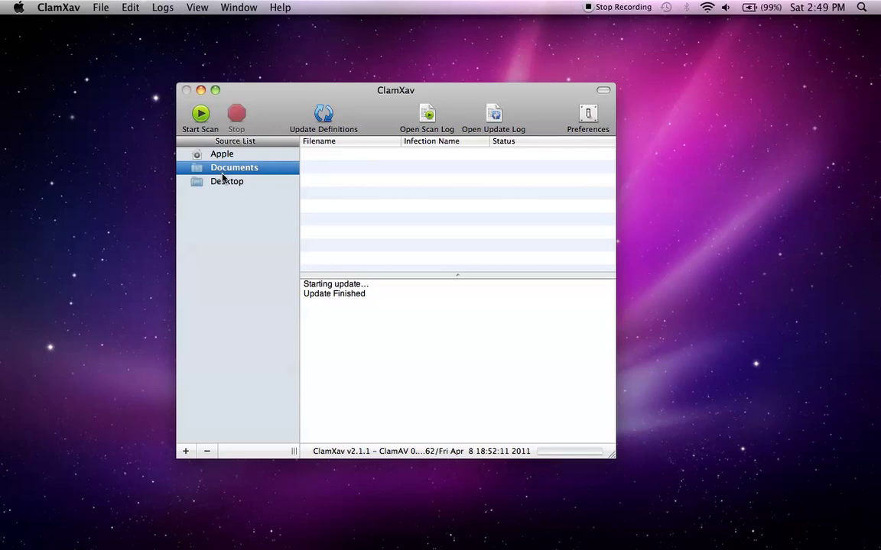
# - Browse the home folders and add istat_pro_4.92.zip from Downloads as a scan source
pyautogui.click(186, 449)
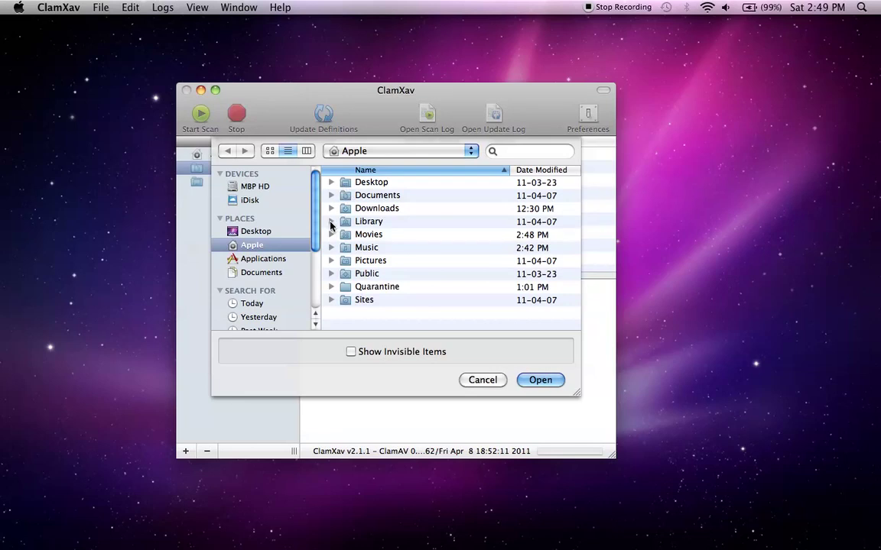
pyautogui.click(331, 222)
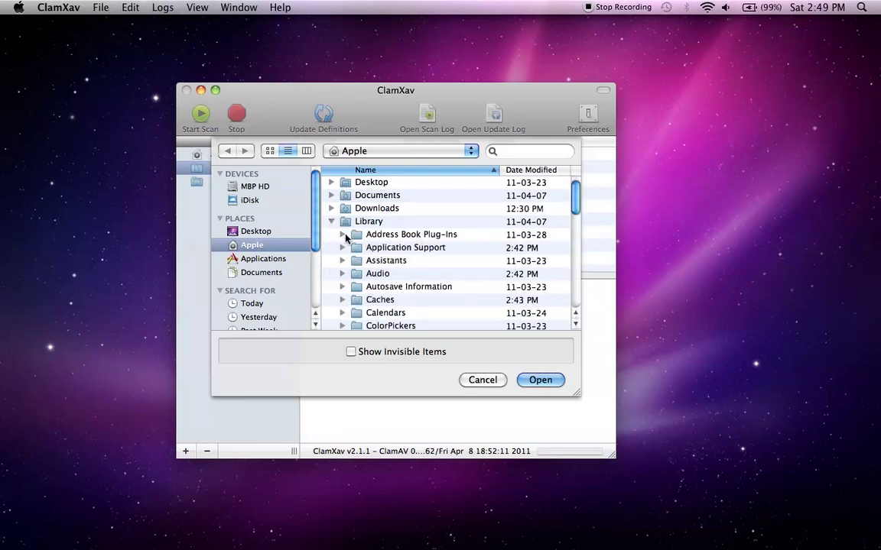
pyautogui.click(343, 235)
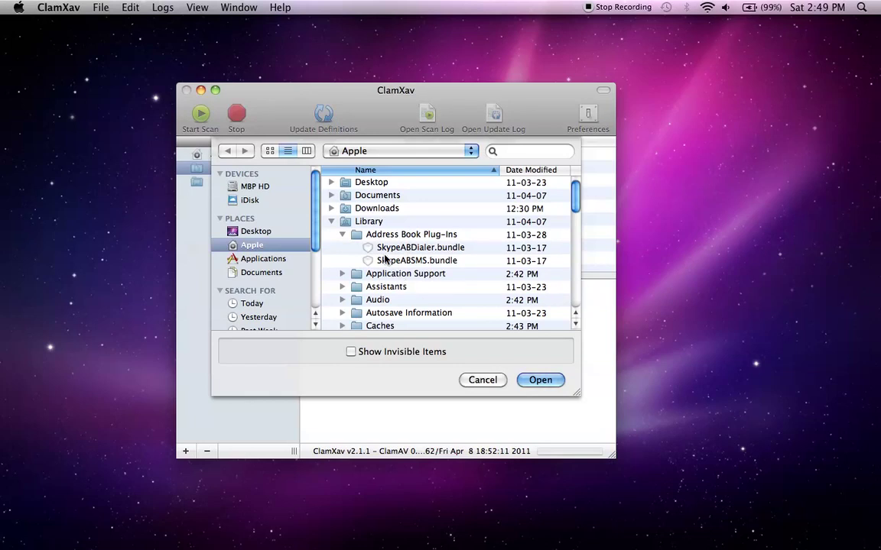
pyautogui.click(340, 235)
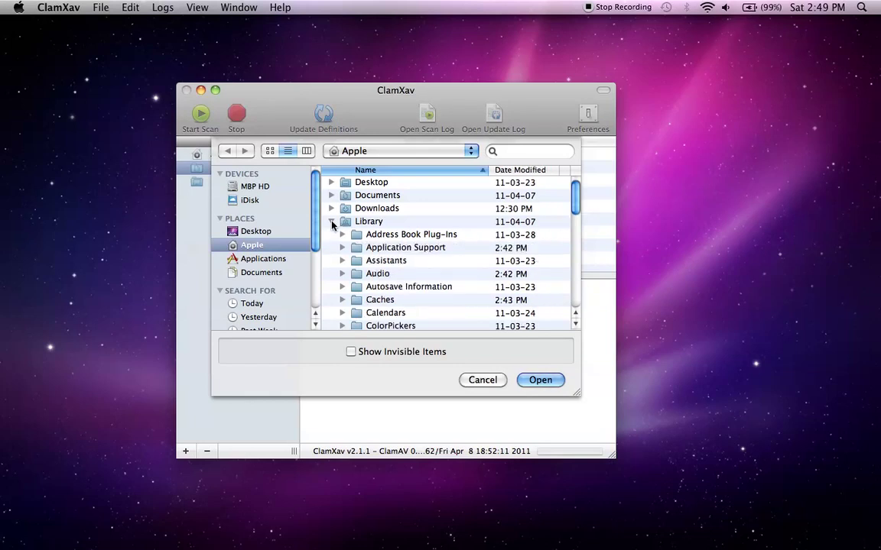
pyautogui.click(331, 222)
pyautogui.click(280, 260)
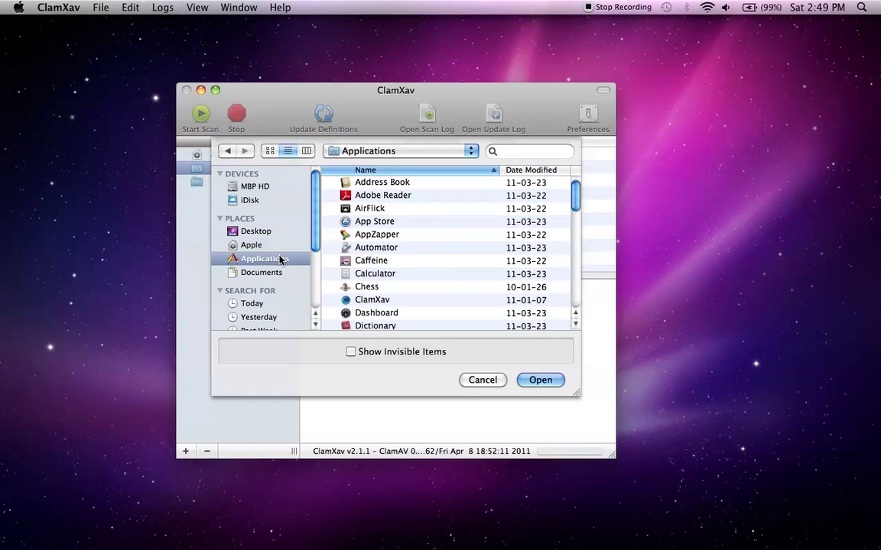
pyautogui.click(252, 245)
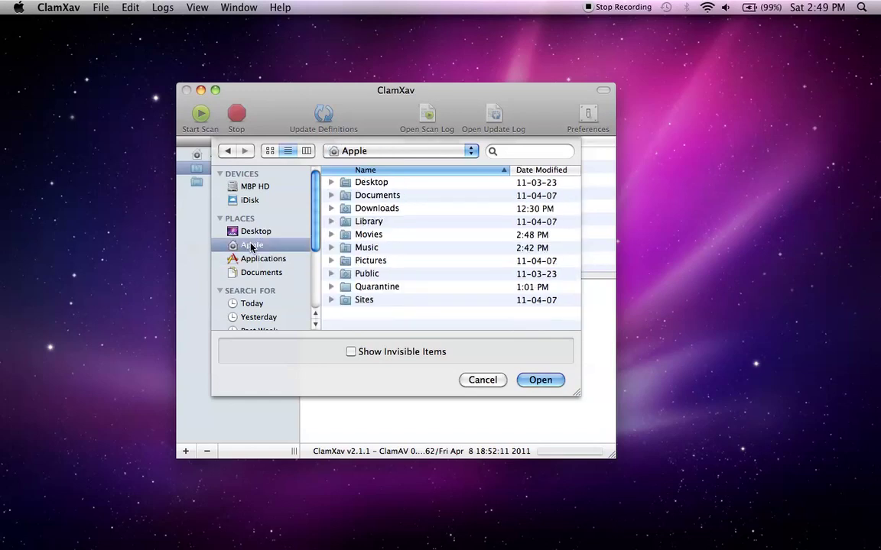
pyautogui.click(331, 208)
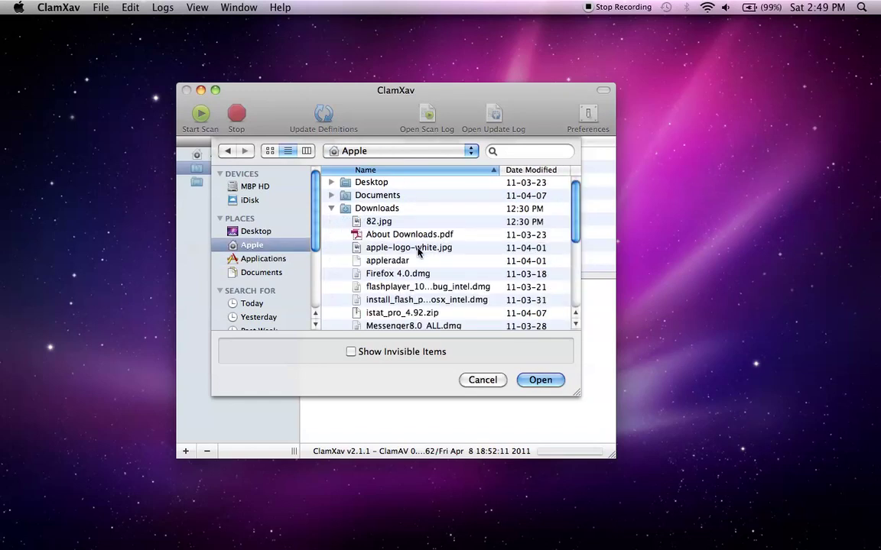
pyautogui.scroll(-2, 421, 248)
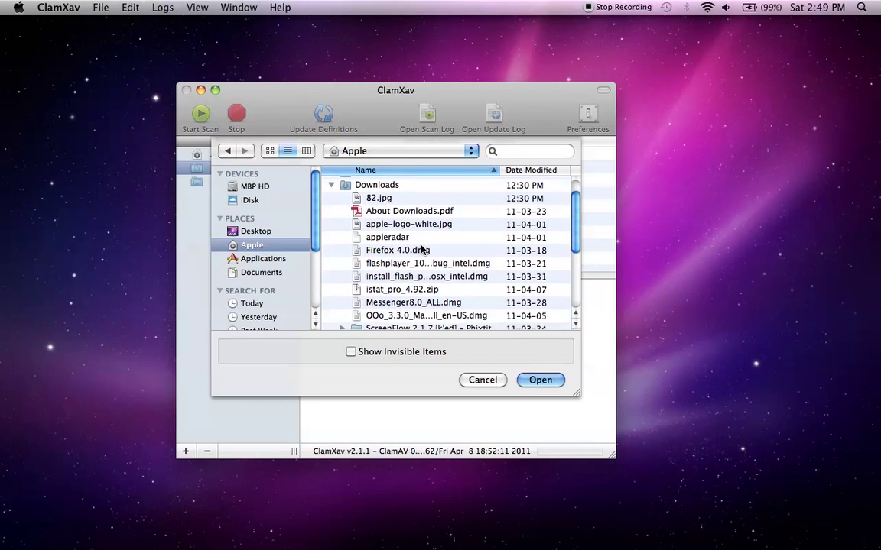
pyautogui.click(390, 292)
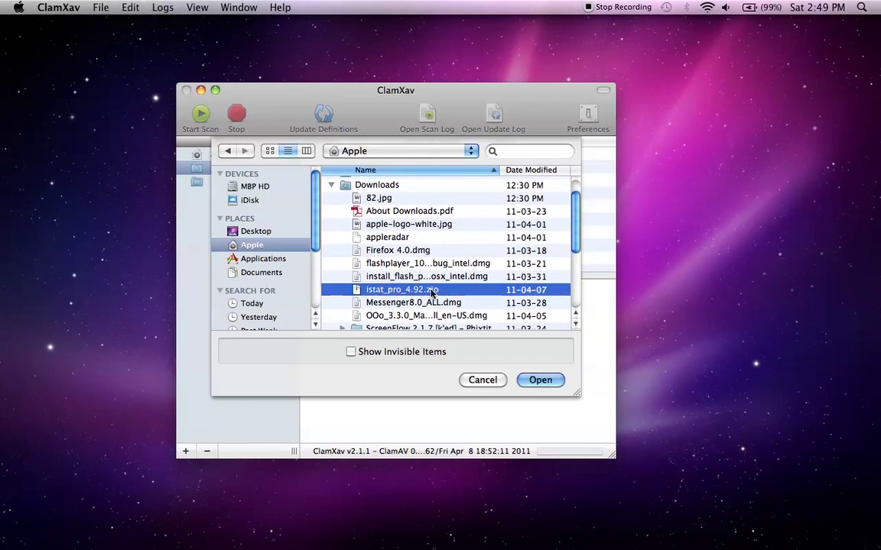
pyautogui.click(533, 382)
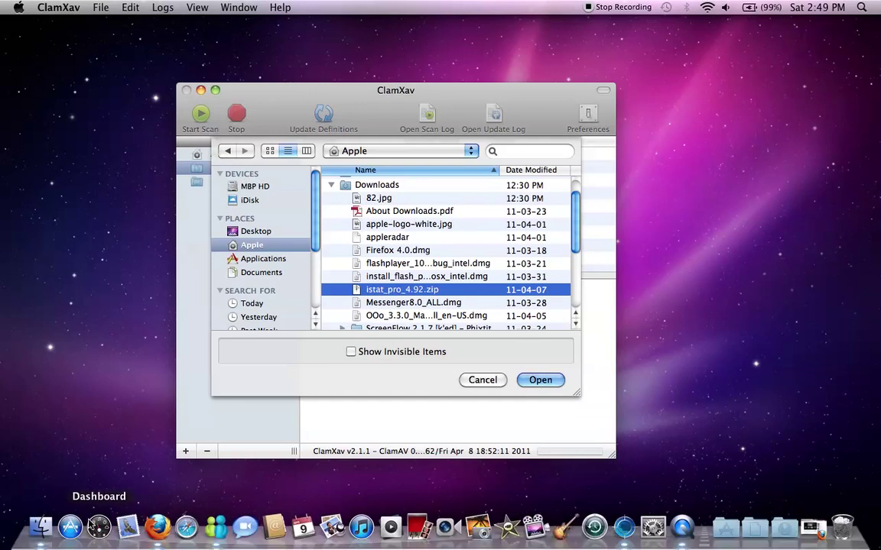
# - Scan istat_pro_4.92.zip, which reports 1 file, 3.16 MB, 0 infected
pyautogui.click(543, 380)
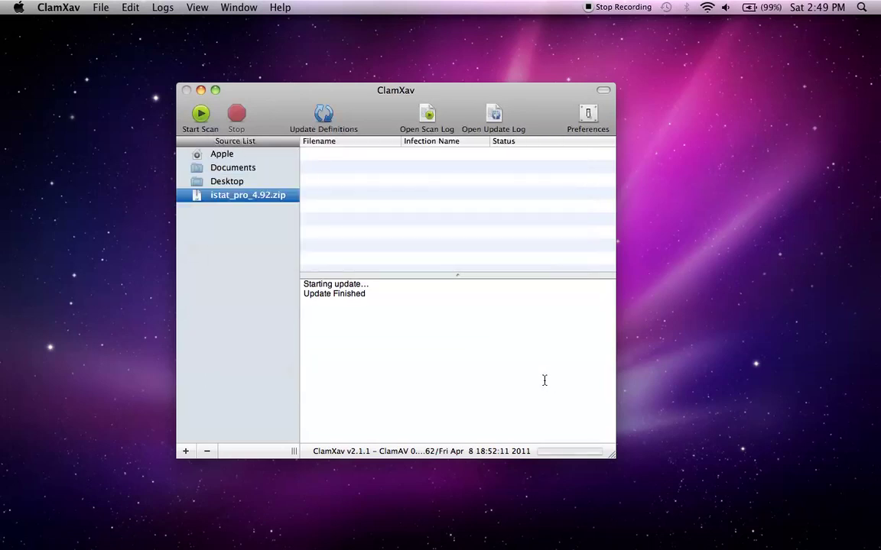
pyautogui.click(204, 121)
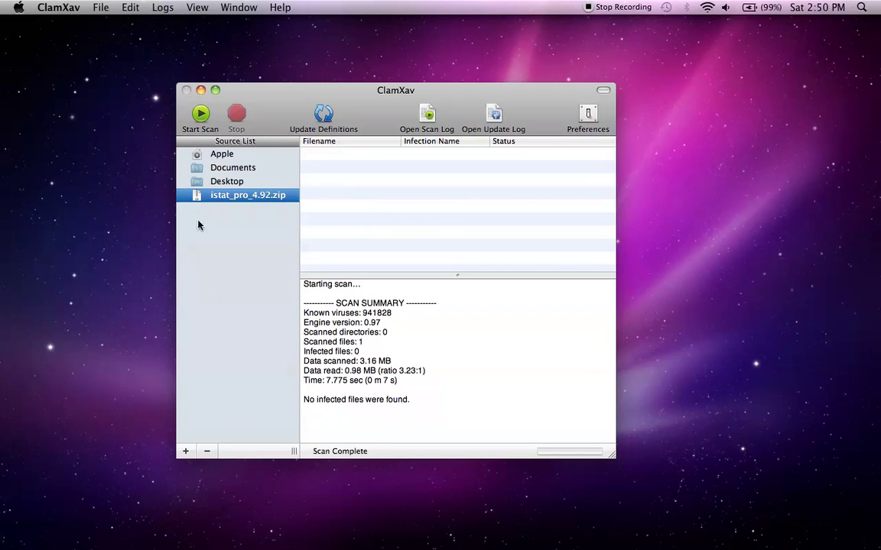
# - Update the virus definitions and bring up the General preferences
pyautogui.click(321, 114)
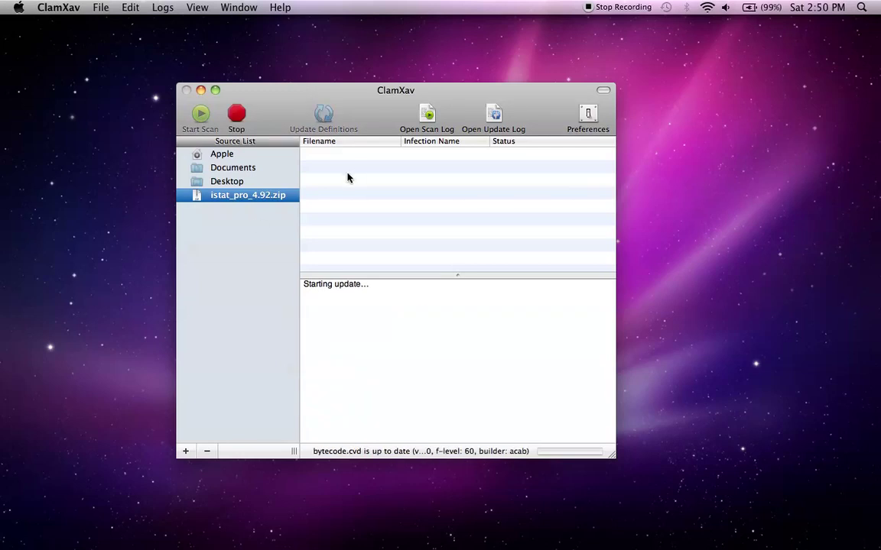
pyautogui.click(592, 113)
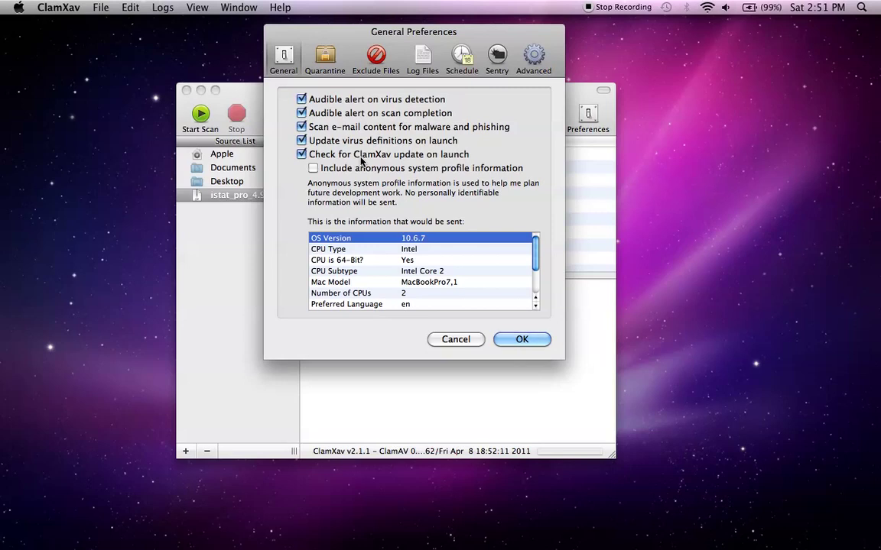
# - Check the empty quarantine folder, close it, and show the Exclude Files patterns
pyautogui.click(318, 54)
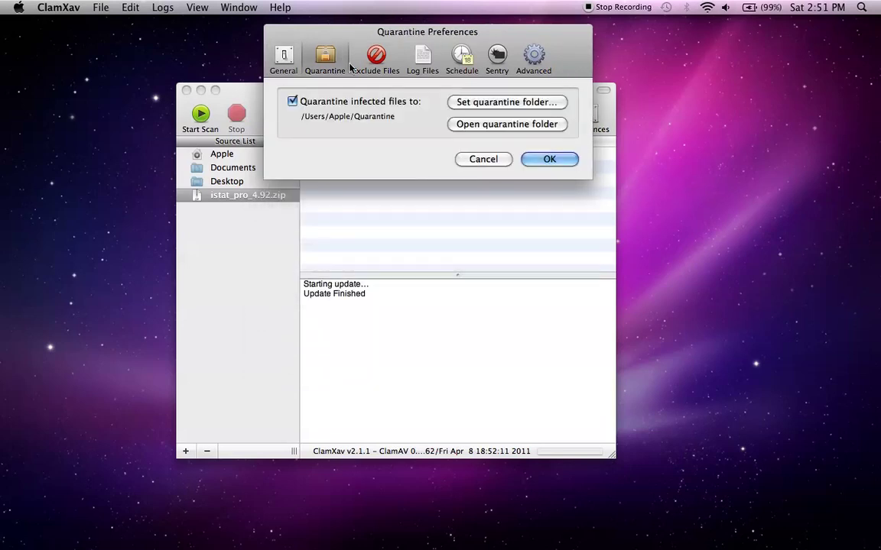
pyautogui.click(477, 124)
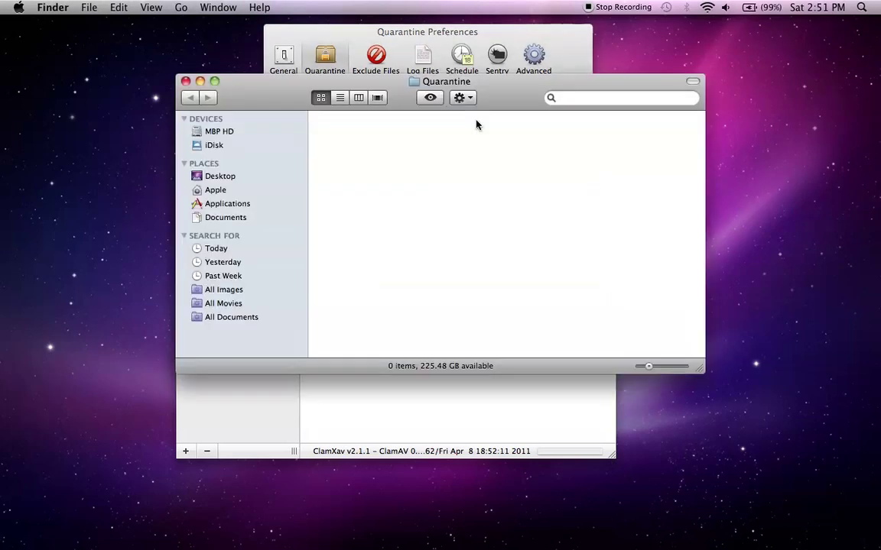
pyautogui.click(185, 81)
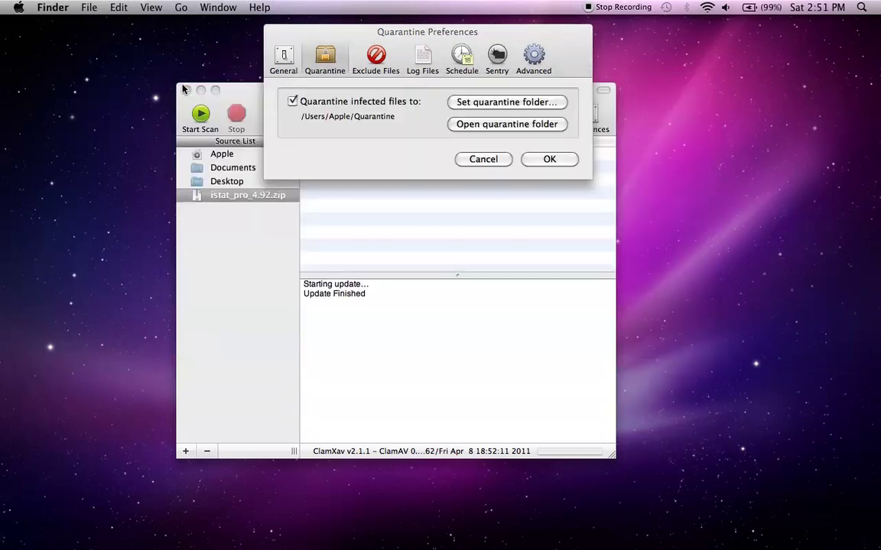
pyautogui.click(378, 59)
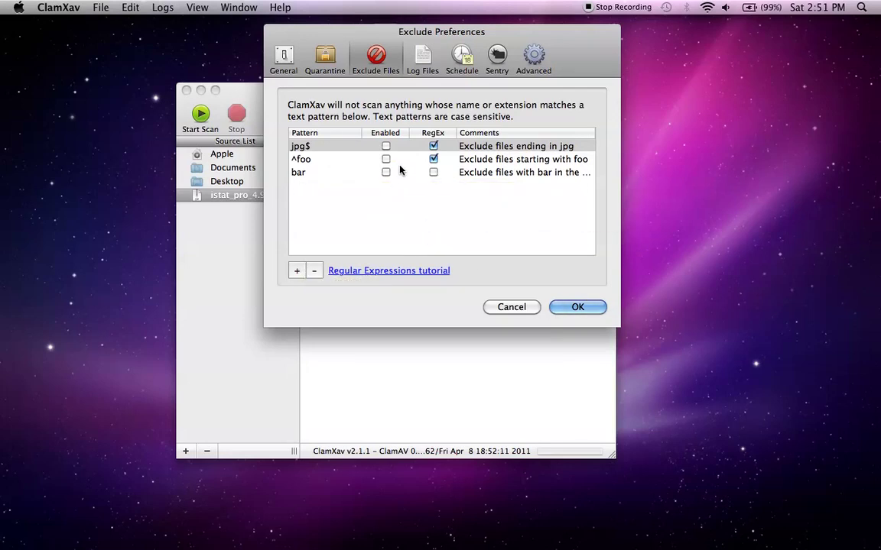
# - Review the Log Files settings, then the Schedule settings with both schedules Off
pyautogui.click(424, 65)
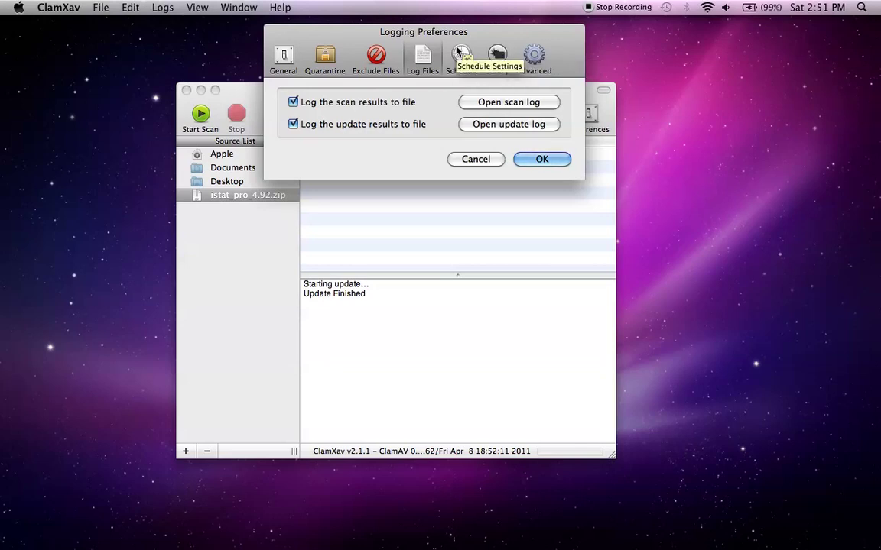
pyautogui.click(458, 52)
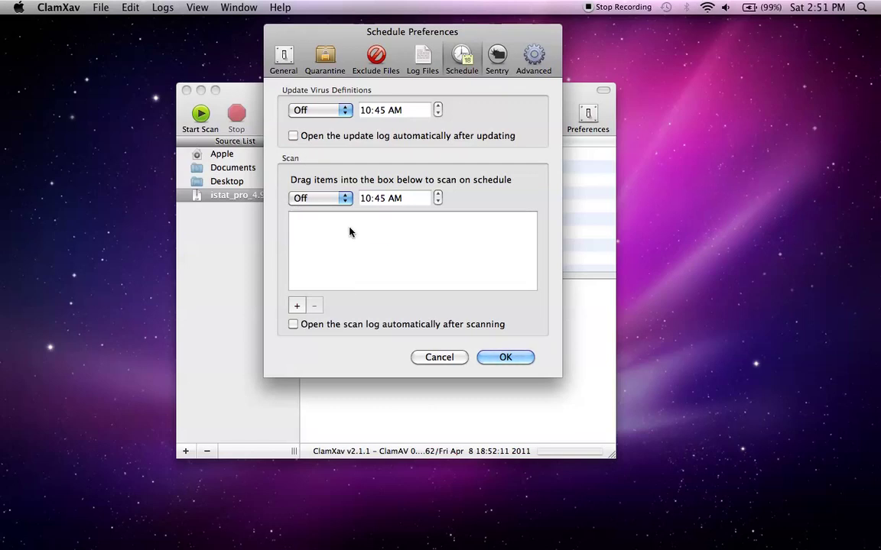
# - Review the Sentry settings, then the Advanced settings showing path /usr/local/clamXav
pyautogui.click(497, 58)
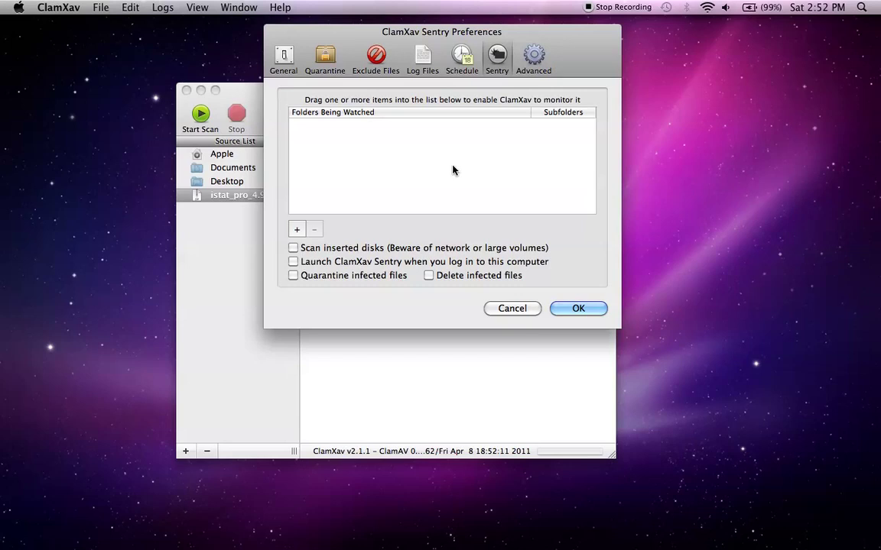
pyautogui.click(535, 56)
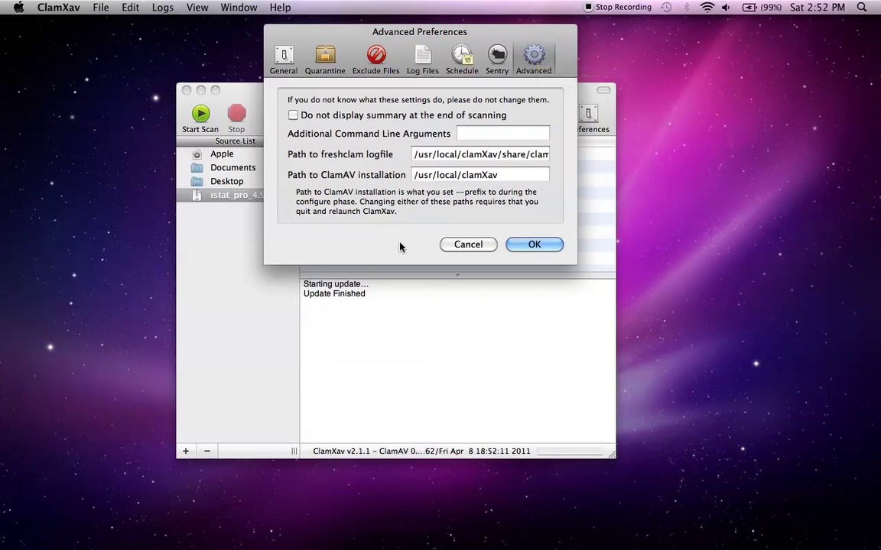
# - Go back to the General tab and confirm Preferences with OK
pyautogui.click(285, 61)
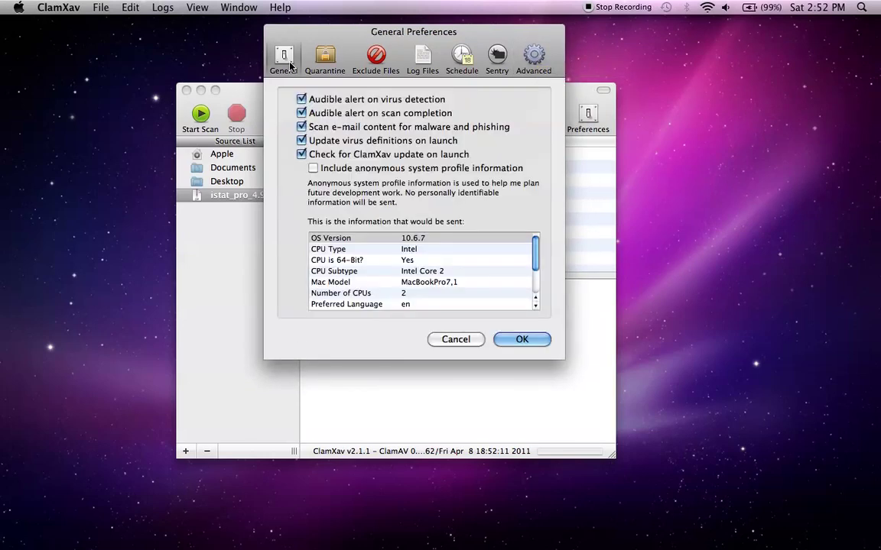
pyautogui.click(516, 339)
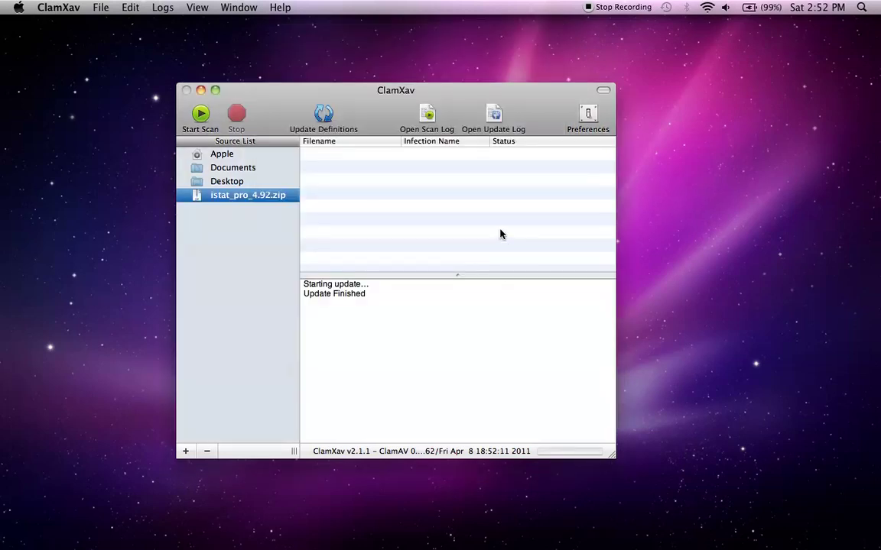